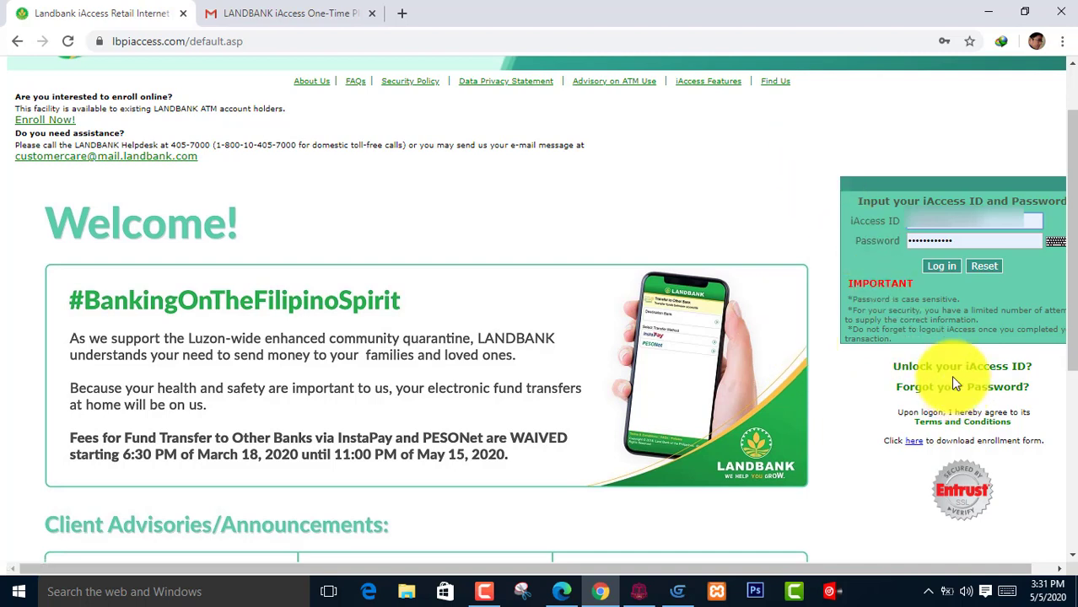
Step: Try logging in with the saved credentials, then follow the 'Forgot your Password?' link
{"action": "left_click", "coordinate": [943, 267]}
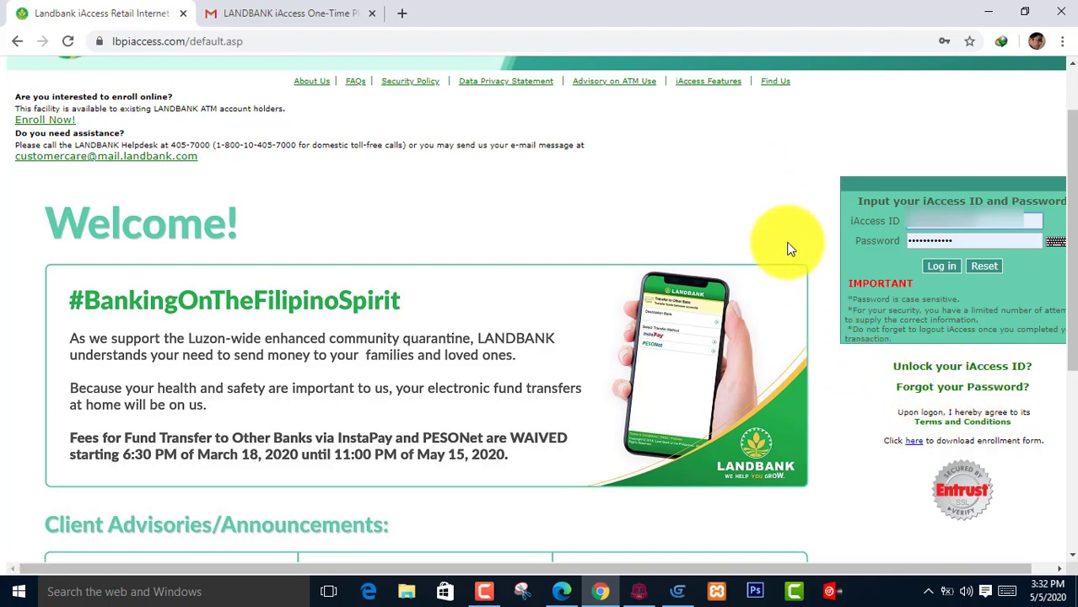
{"action": "left_click", "coordinate": [955, 389]}
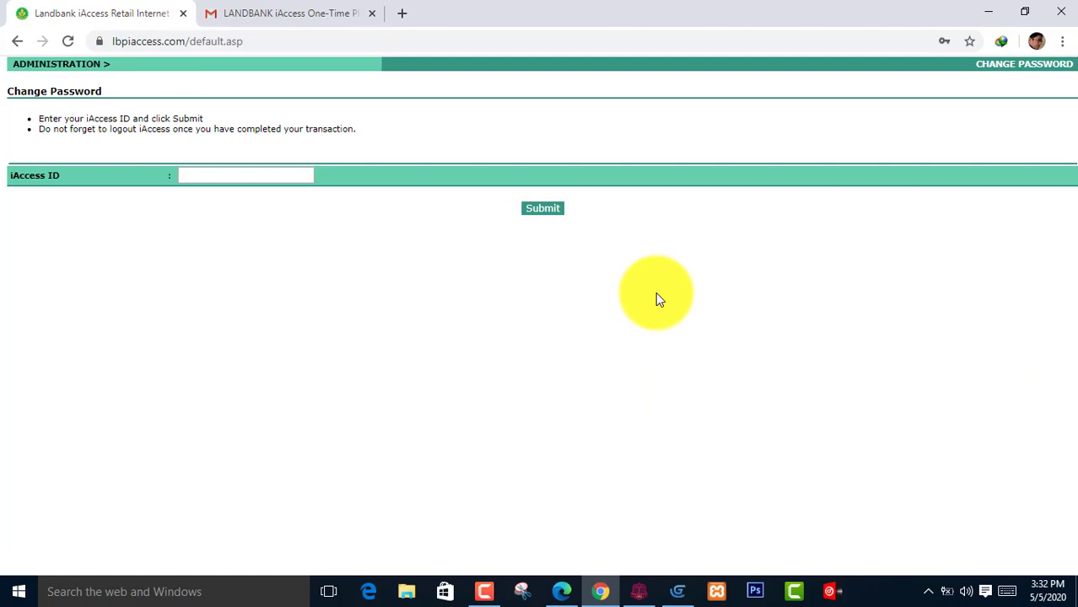
Step: Fill the iAccess ID field from the saved autofill entry and submit it for password reset
{"action": "left_click", "coordinate": [239, 175]}
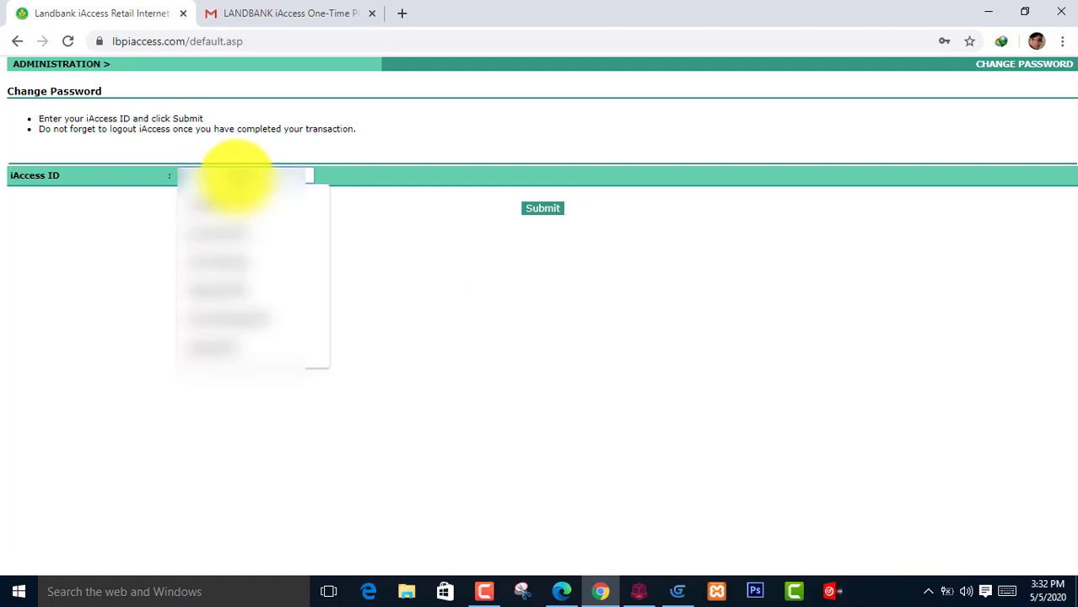
{"action": "left_click", "coordinate": [245, 207]}
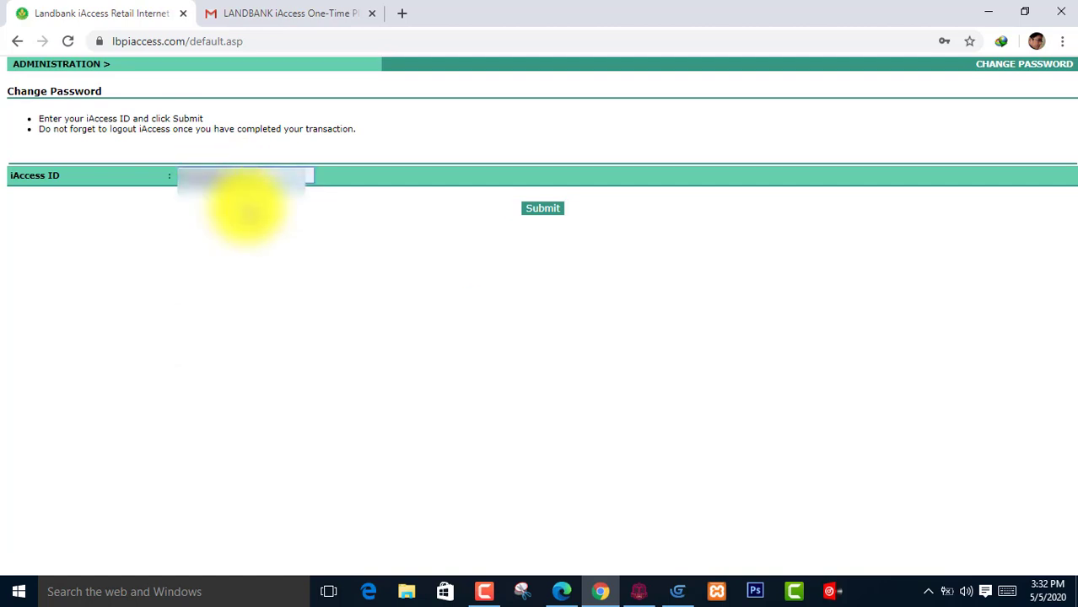
{"action": "left_click", "coordinate": [541, 210]}
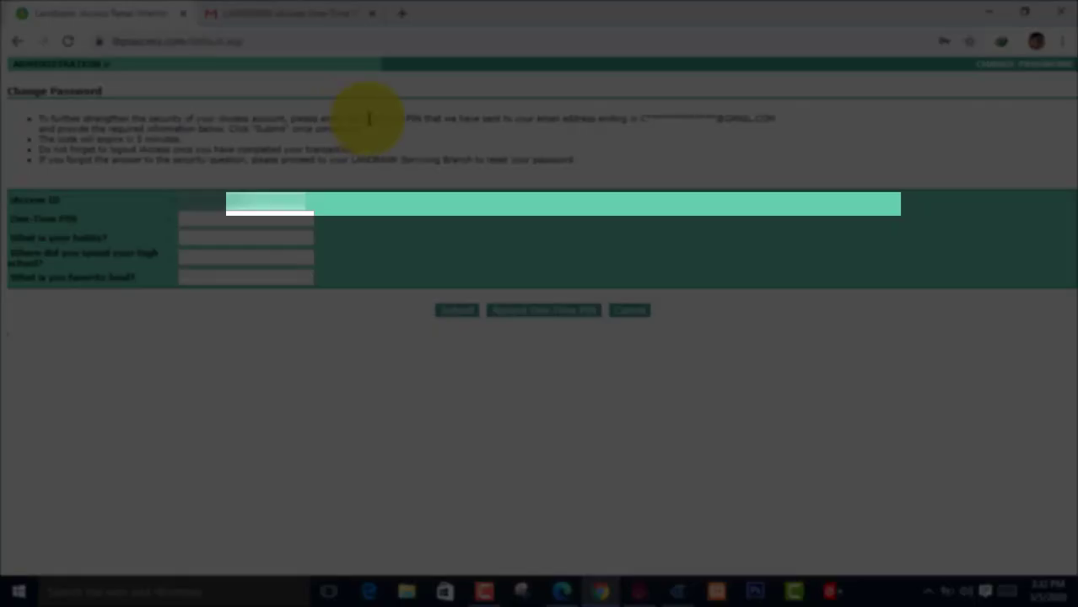
Step: Read the LANDBANK One-Time PIN email in Gmail, then switch between the Change Password form and the inbox
{"action": "left_click_drag", "start_coordinate": [350, 120], "coordinate": [512, 144]}
{"action": "left_click", "coordinate": [497, 140]}
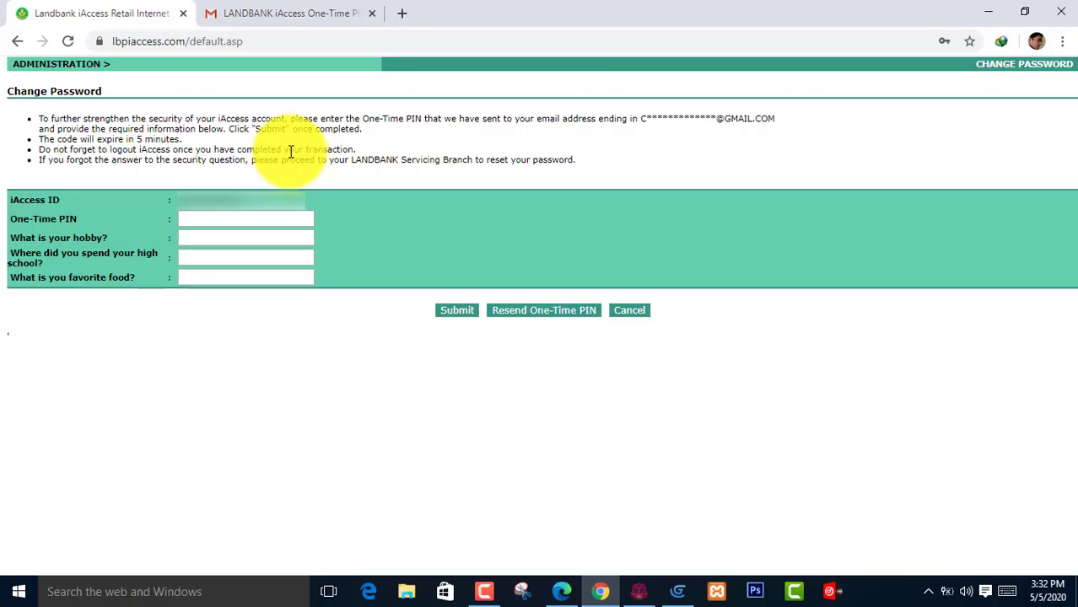
{"action": "left_click", "coordinate": [298, 12]}
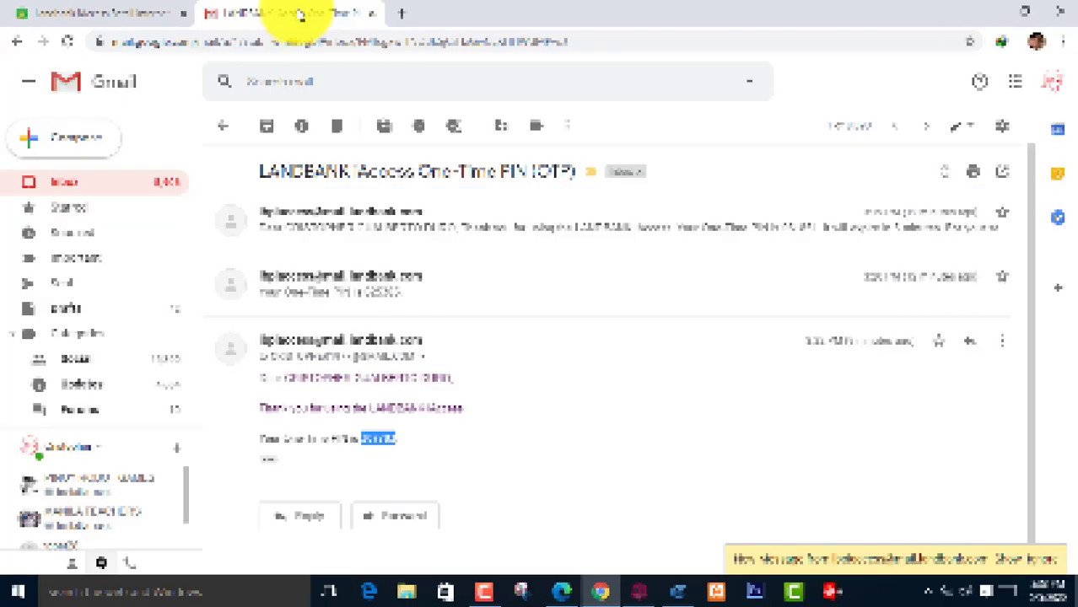
{"action": "left_click", "coordinate": [110, 193]}
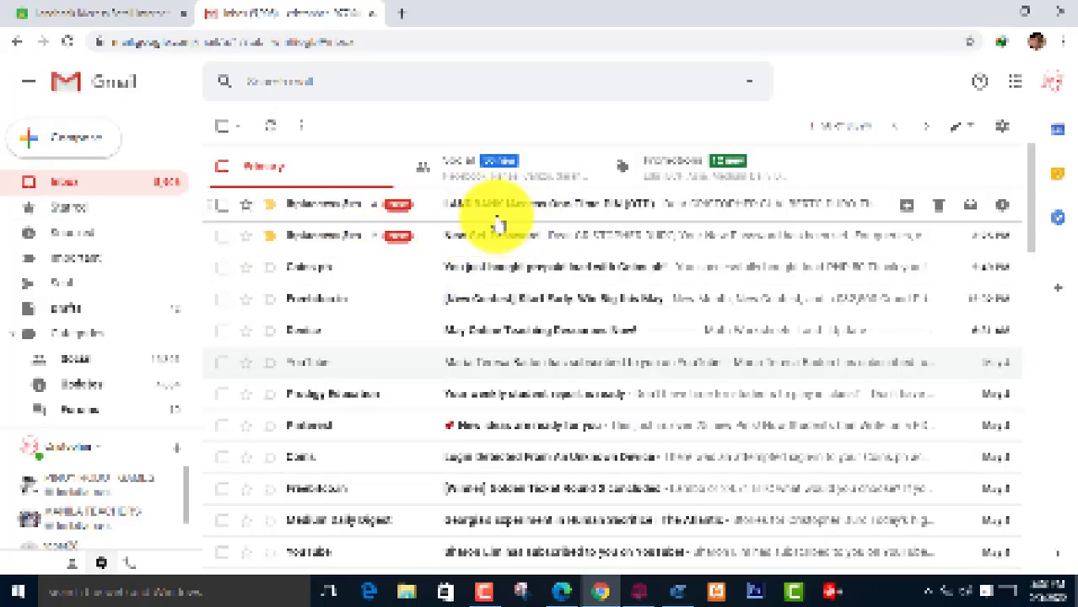
{"action": "left_click", "coordinate": [94, 13]}
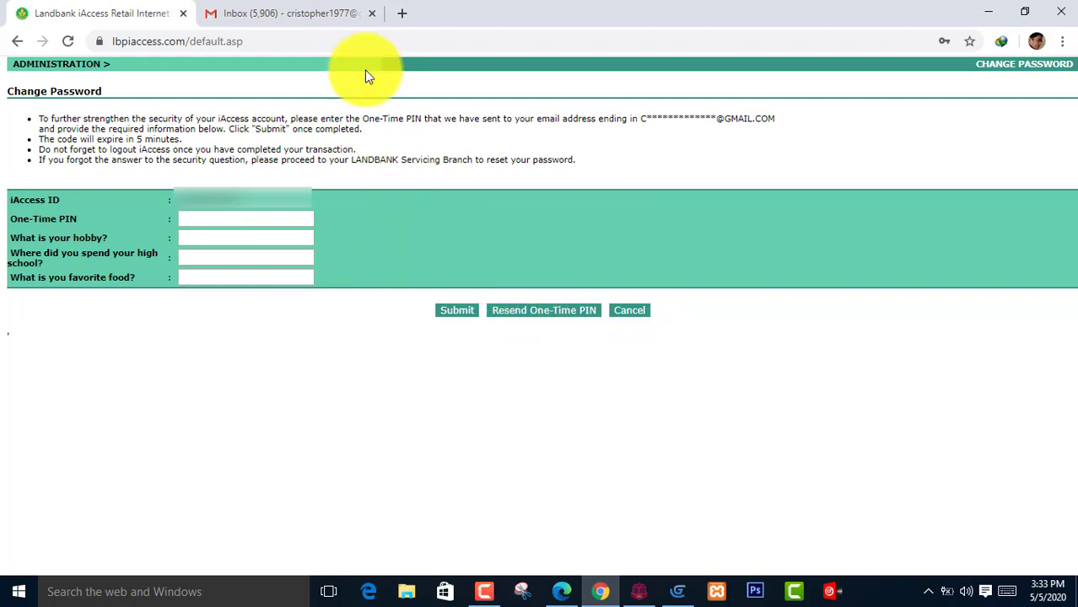
{"action": "left_click", "coordinate": [278, 13]}
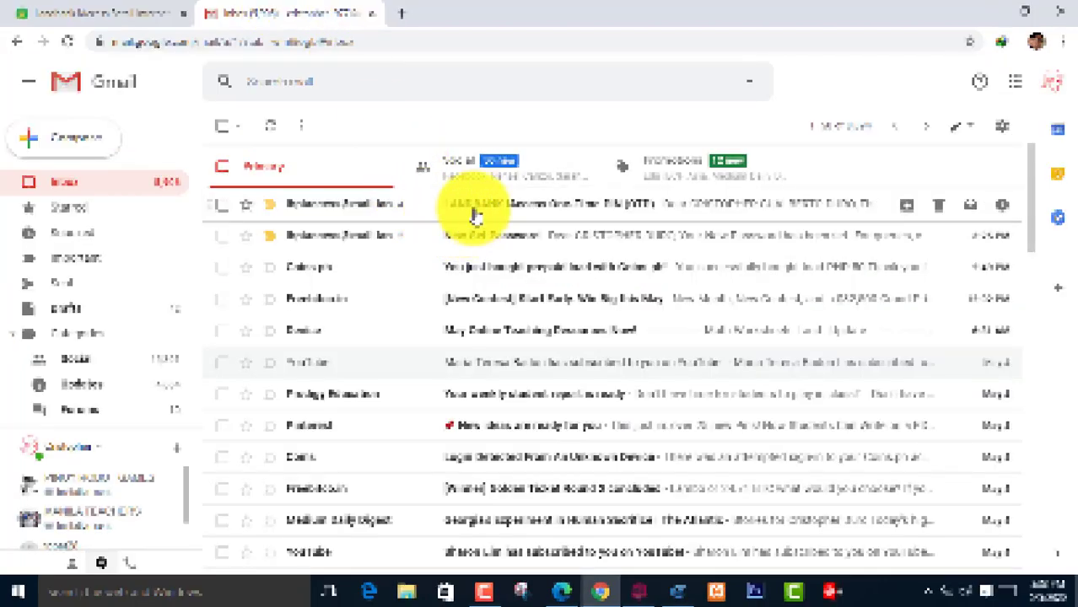
Step: Select the One-Time PIN field on the Change Password form, then open the LANDBANK OTP email thread in Gmail
{"action": "left_click", "coordinate": [42, 13]}
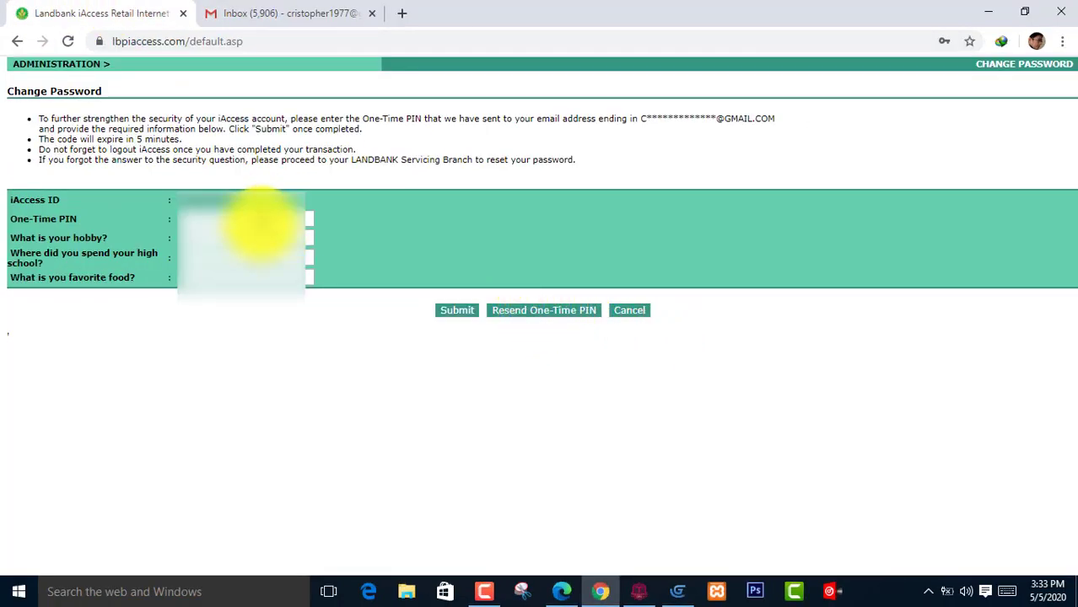
{"action": "left_click", "coordinate": [261, 221]}
{"action": "left_click", "coordinate": [286, 15]}
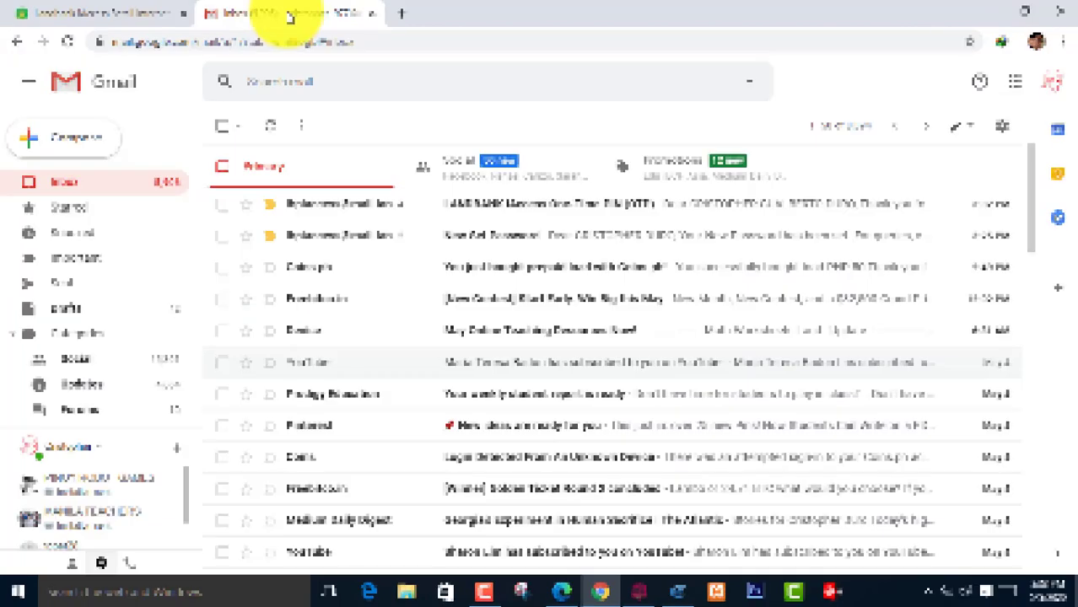
{"action": "left_click", "coordinate": [547, 215]}
{"action": "scroll", "coordinate": [560, 283], "scroll_direction": "down", "scroll_amount": 2}
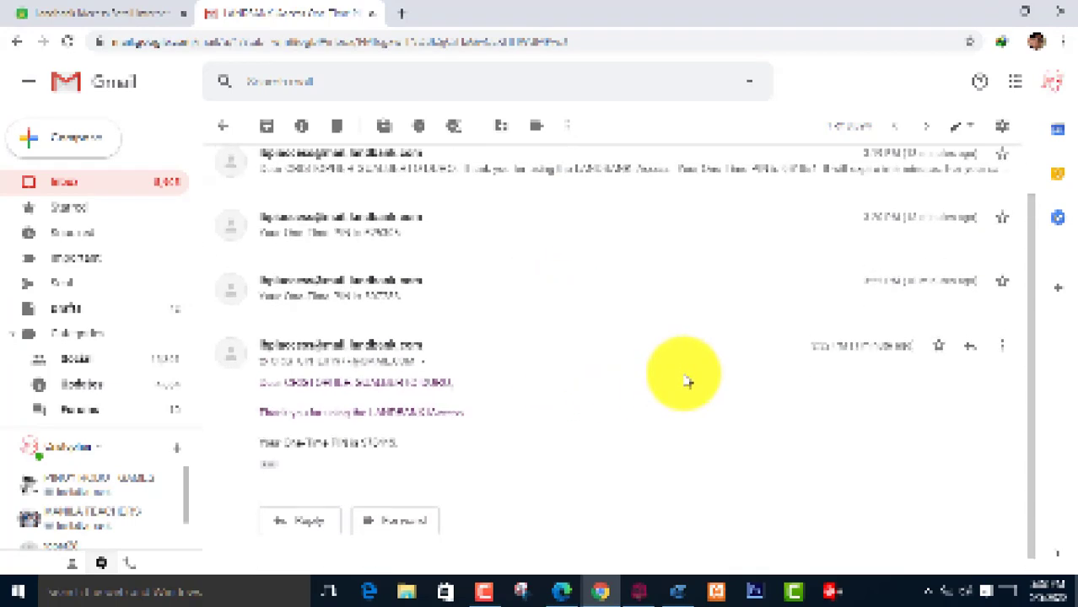
{"action": "scroll", "coordinate": [687, 381], "scroll_direction": "up", "scroll_amount": 1}
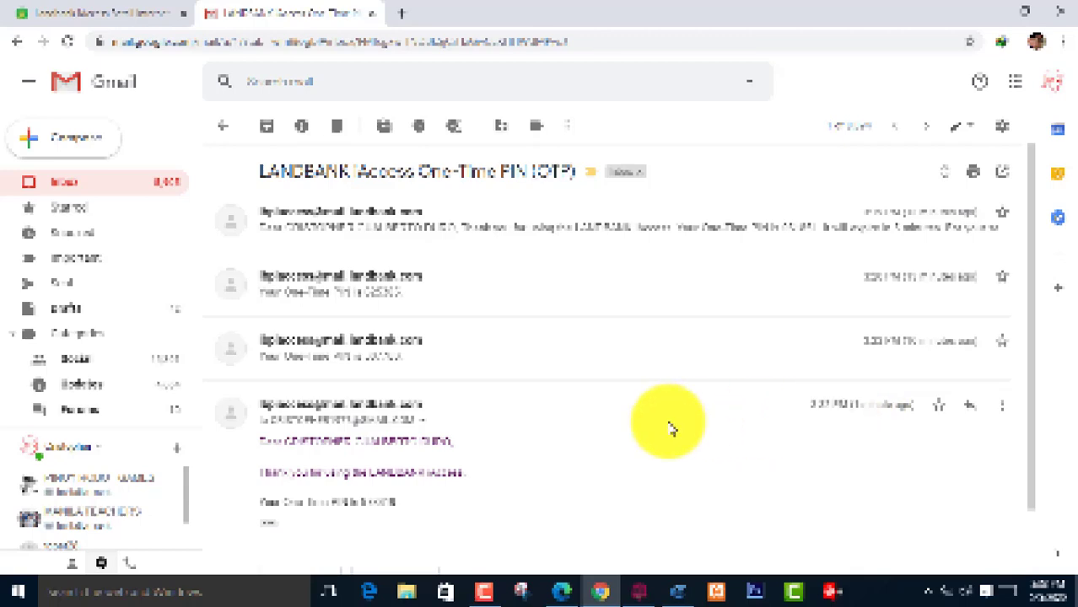
{"action": "scroll", "coordinate": [668, 429], "scroll_direction": "down", "scroll_amount": 1}
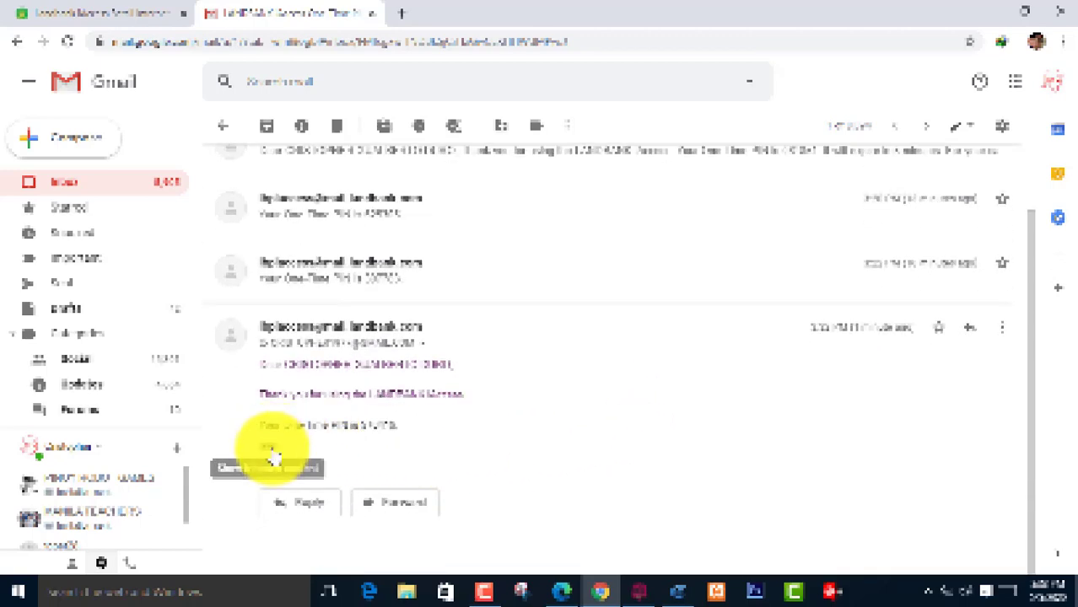
Step: Expand the trimmed email content, copy the one-time PIN, and return to the Landbank tab
{"action": "left_click", "coordinate": [273, 455]}
{"action": "scroll", "coordinate": [455, 438], "scroll_direction": "down", "scroll_amount": 2}
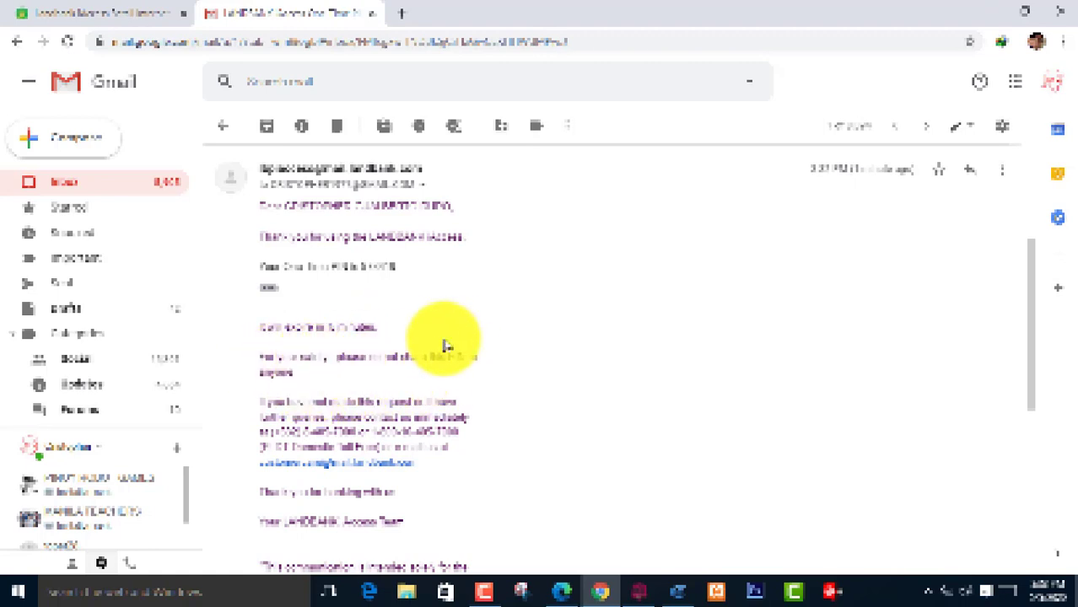
{"action": "scroll", "coordinate": [445, 346], "scroll_direction": "up", "scroll_amount": 1}
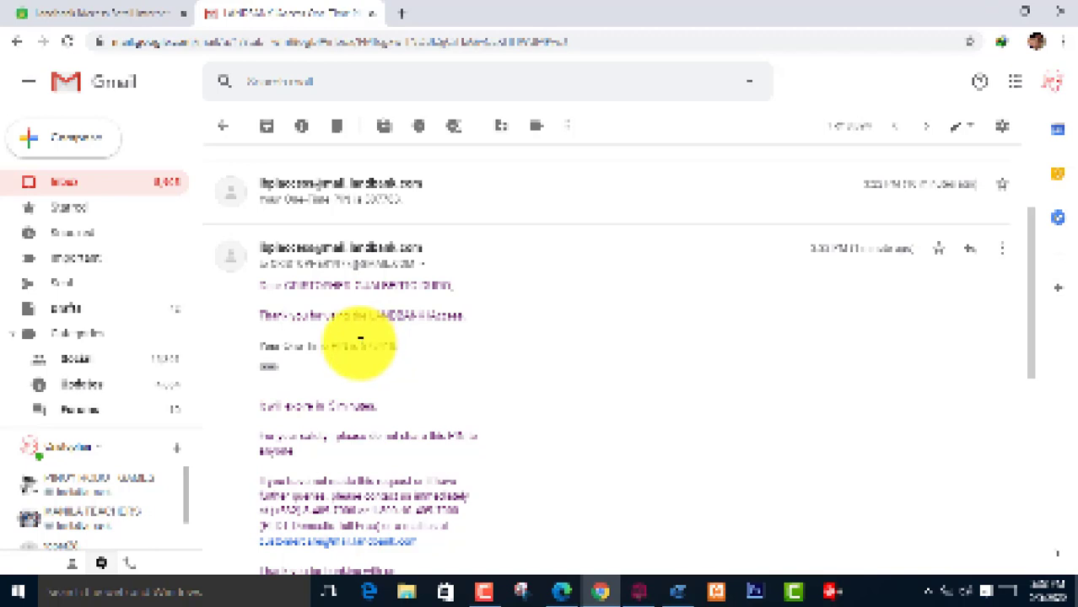
{"action": "left_click_drag", "start_coordinate": [362, 344], "coordinate": [385, 347]}
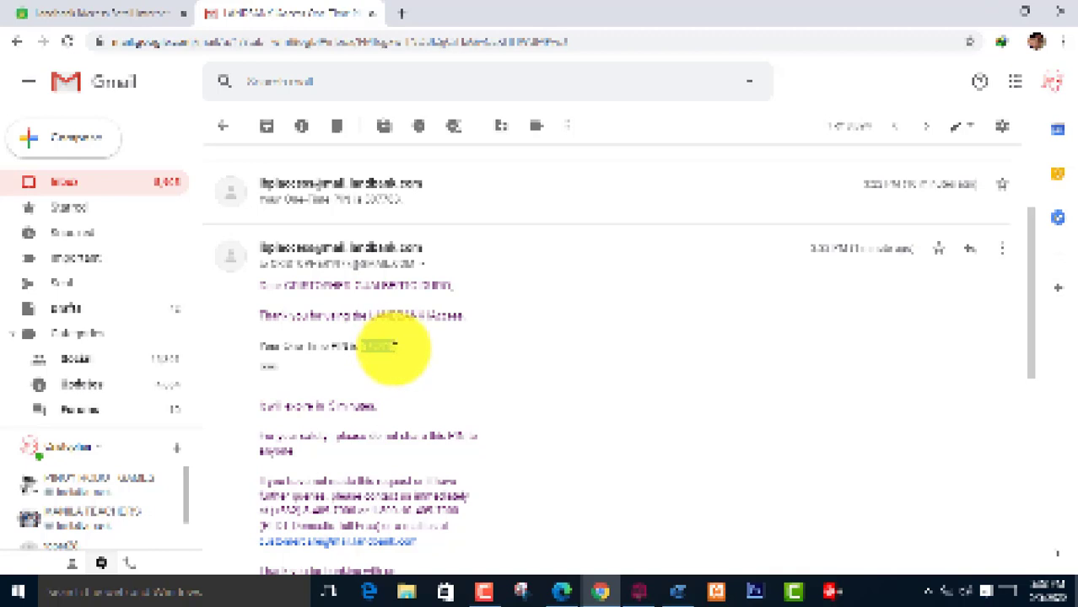
{"action": "right_click", "coordinate": [383, 348]}
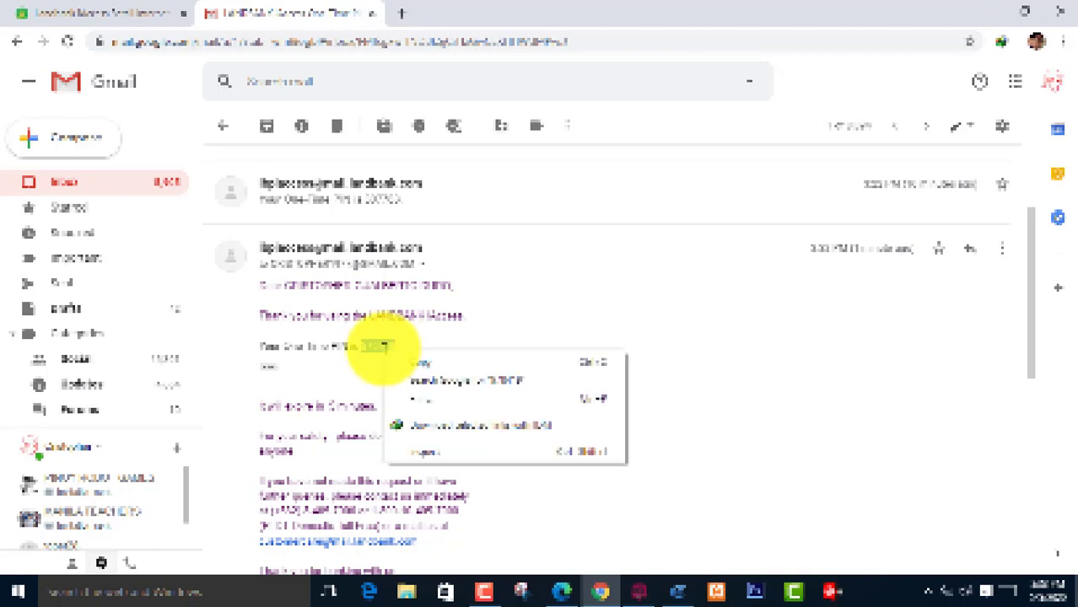
{"action": "left_click", "coordinate": [421, 363]}
{"action": "left_click", "coordinate": [120, 11]}
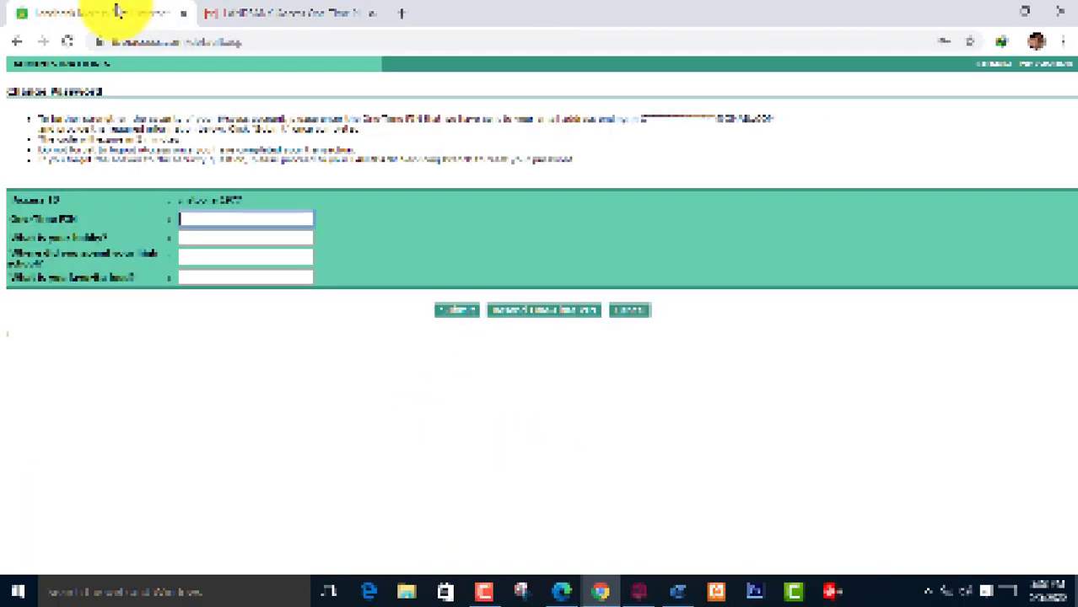
Step: Paste the copied one-time PIN into the One-Time PIN field
{"action": "left_click", "coordinate": [250, 221]}
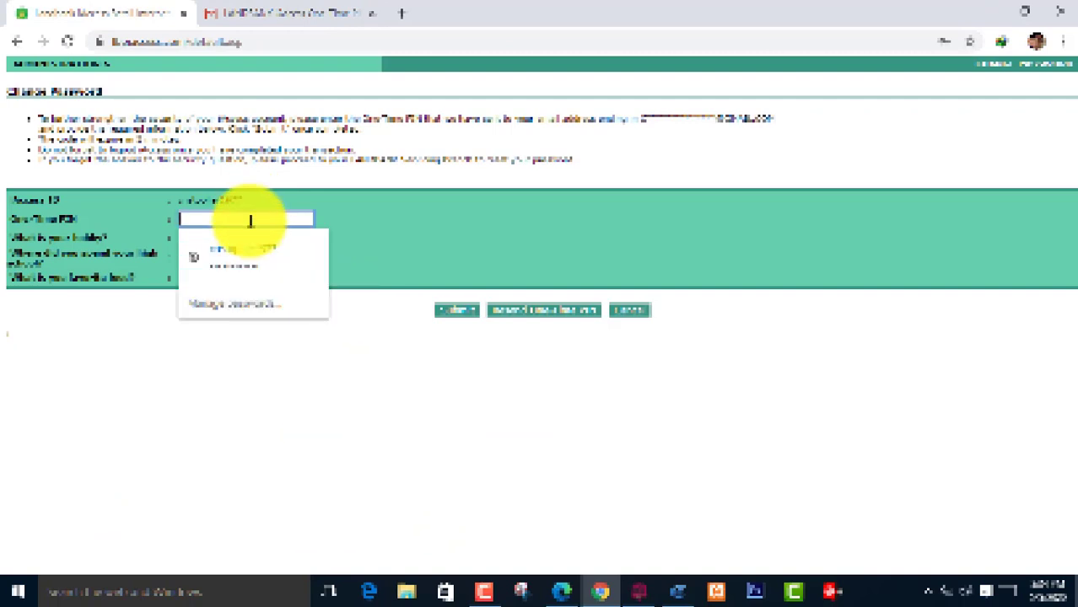
{"action": "right_click", "coordinate": [251, 221]}
{"action": "left_click", "coordinate": [309, 307]}
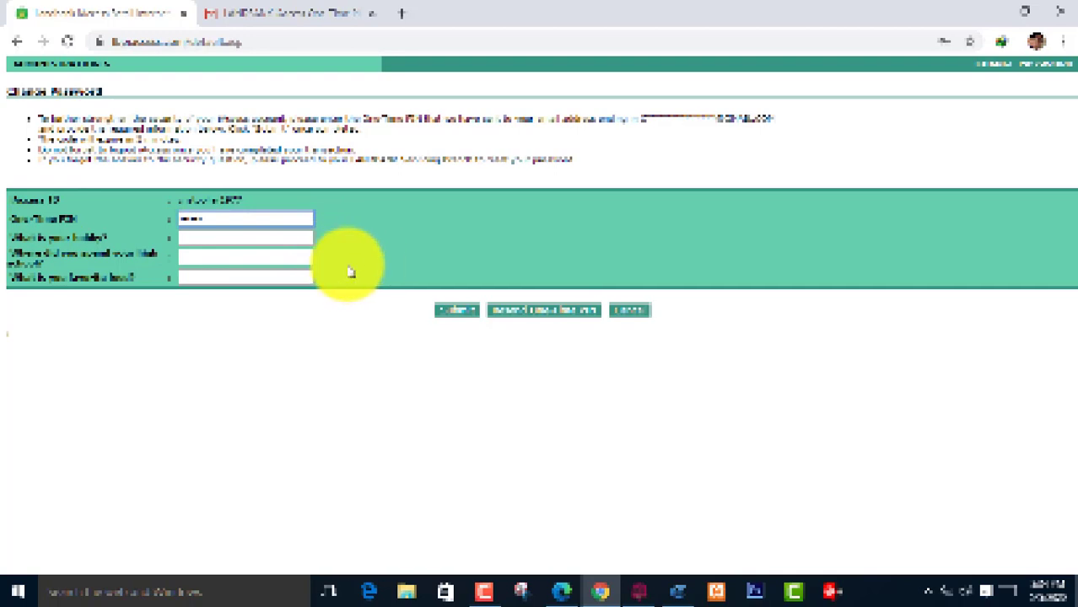
Step: Answer the hobby, high school and favourite food security questions
{"action": "left_click", "coordinate": [240, 236]}
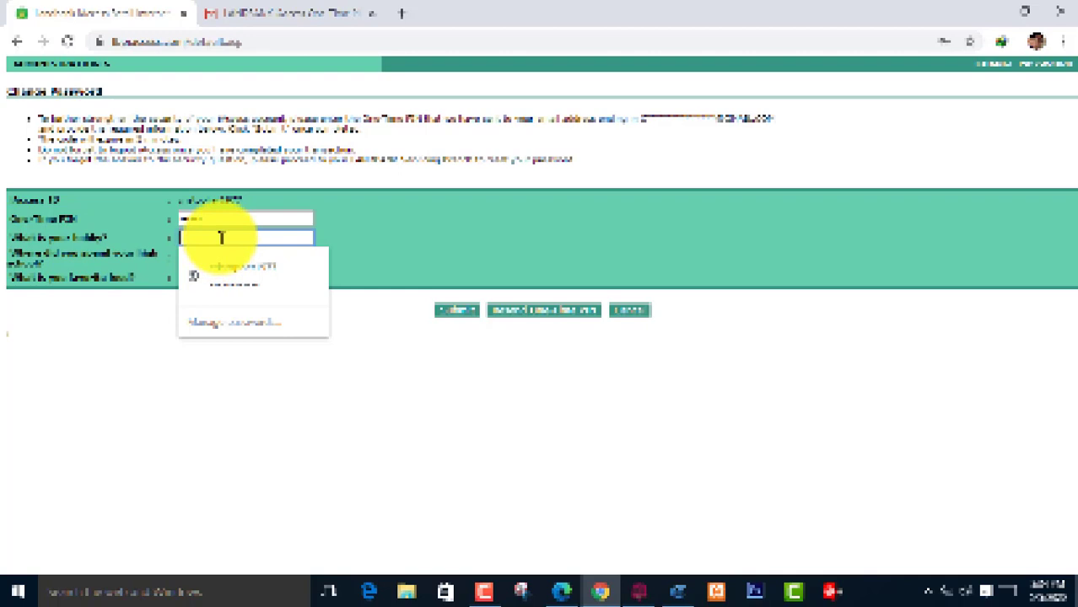
{"action": "type", "text": "c"}
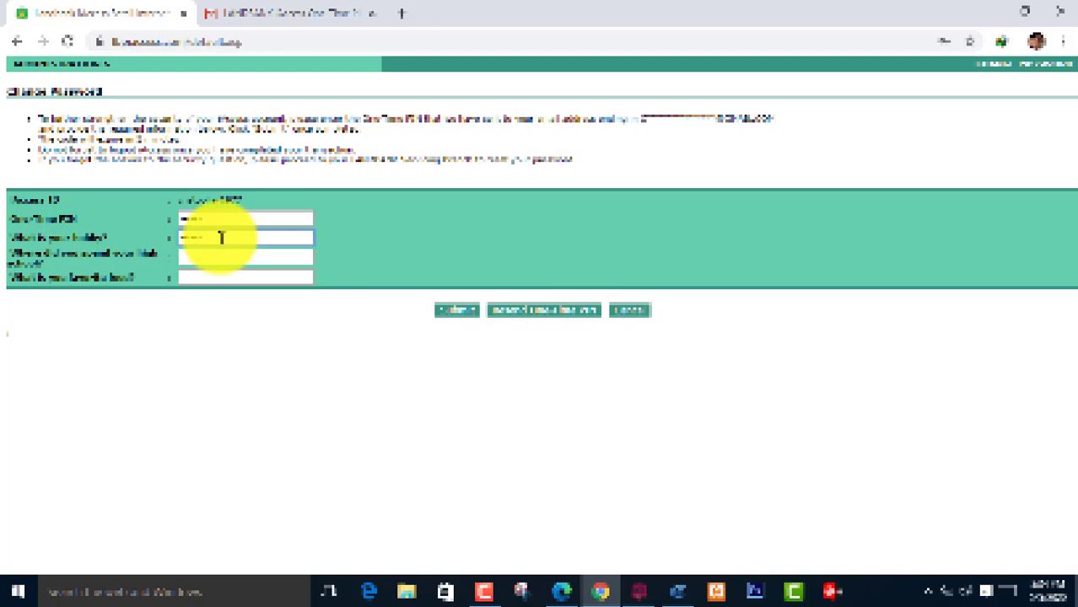
{"action": "left_click", "coordinate": [226, 257]}
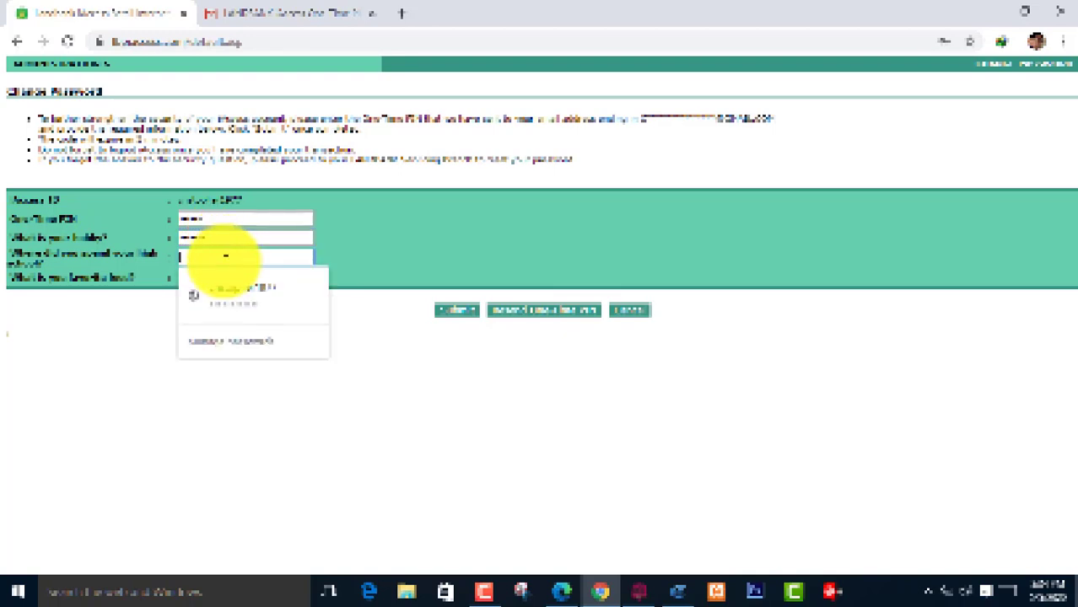
{"action": "type", "text": "s"}
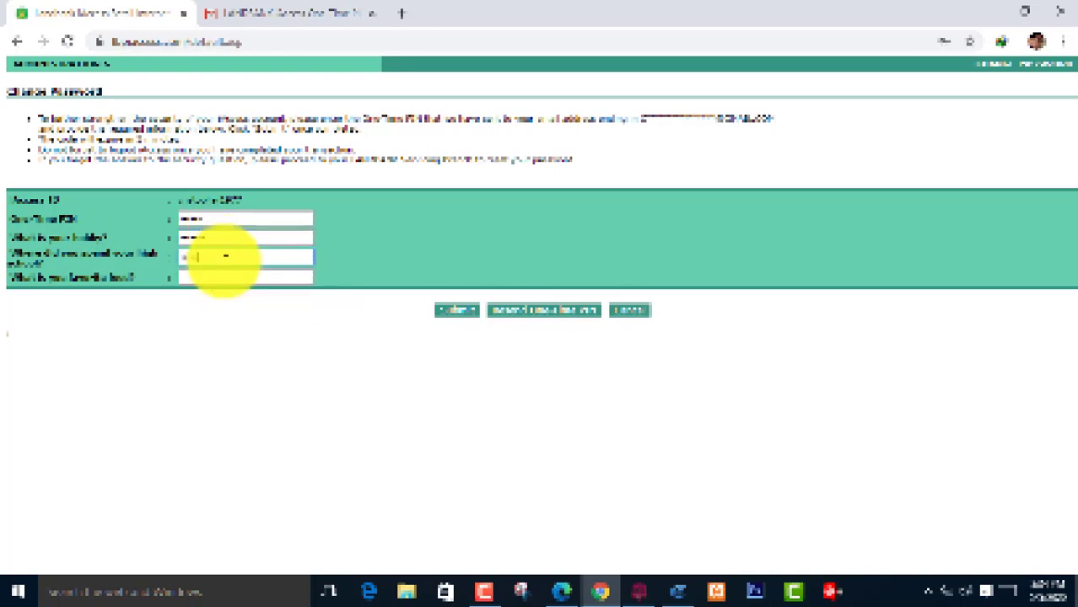
{"action": "left_click", "coordinate": [240, 275]}
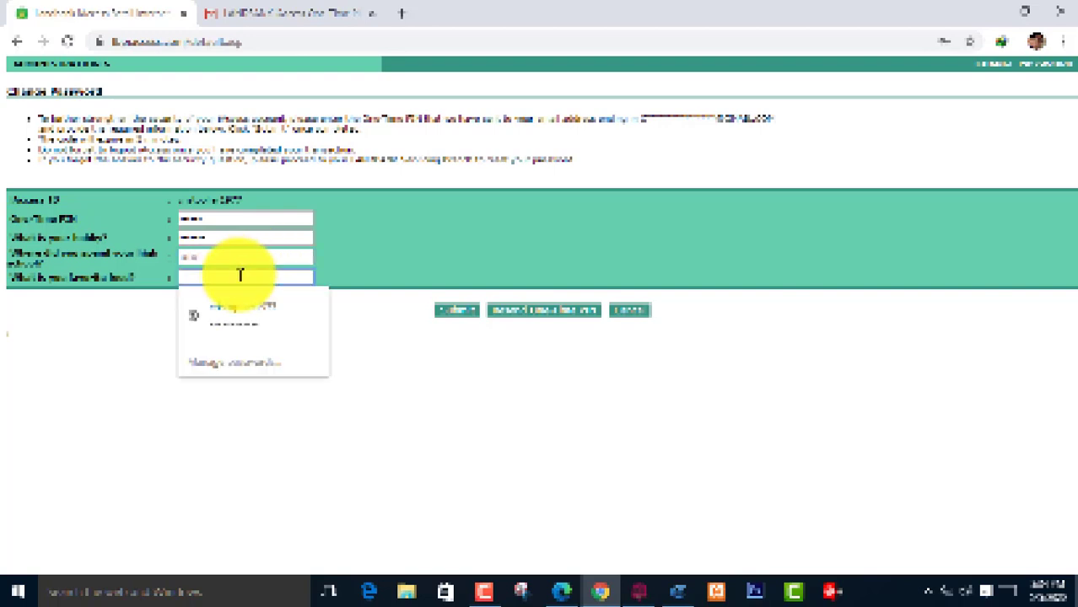
{"action": "type", "text": "s"}
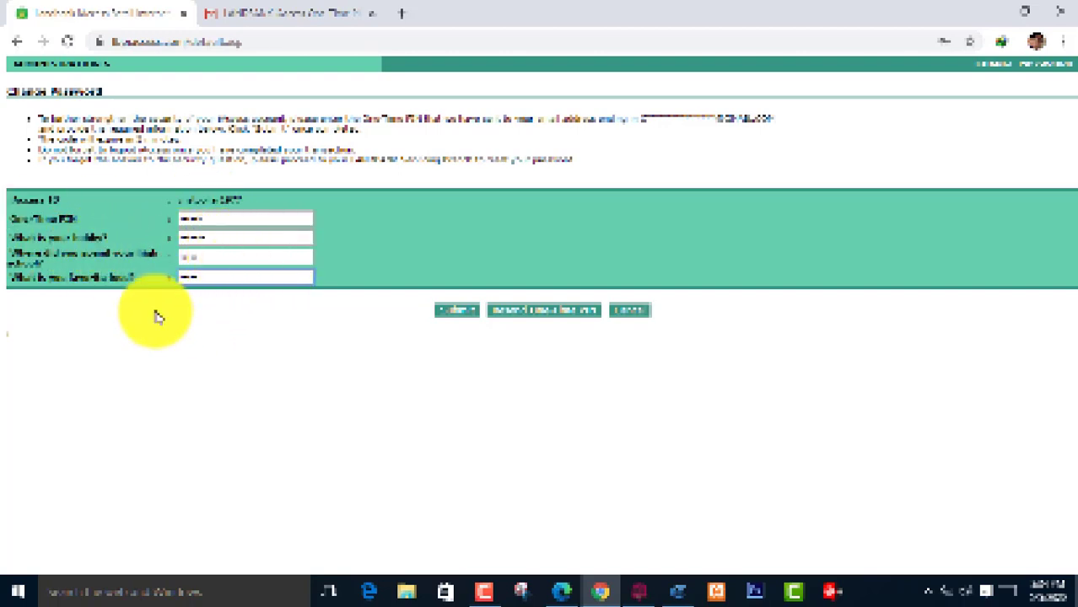
Step: Submit the PIN and security answers, and accept Chrome's save-password prompt
{"action": "left_click", "coordinate": [460, 312]}
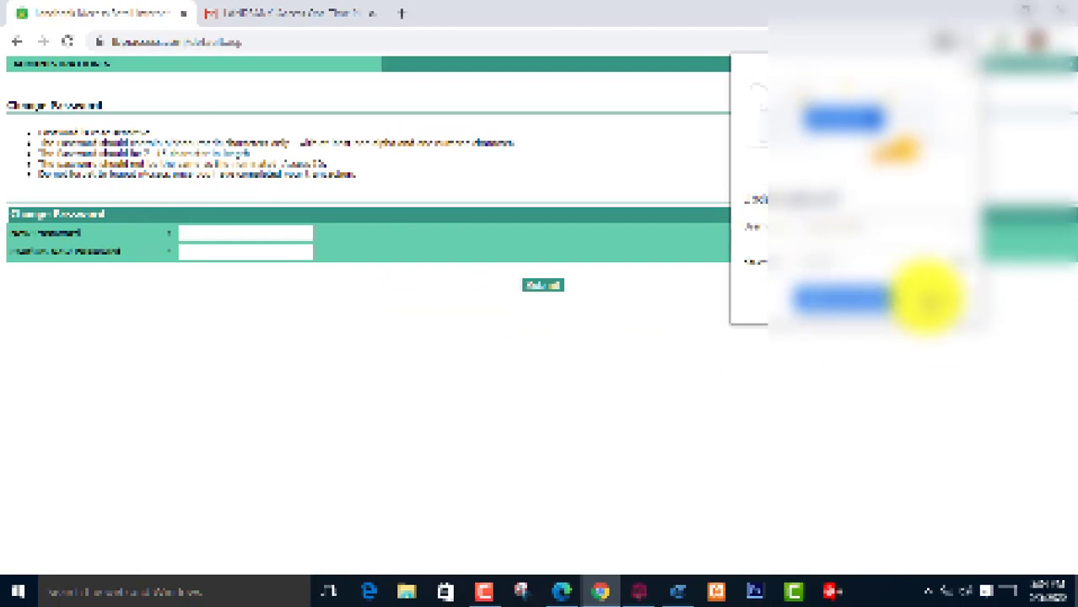
{"action": "left_click", "coordinate": [861, 299]}
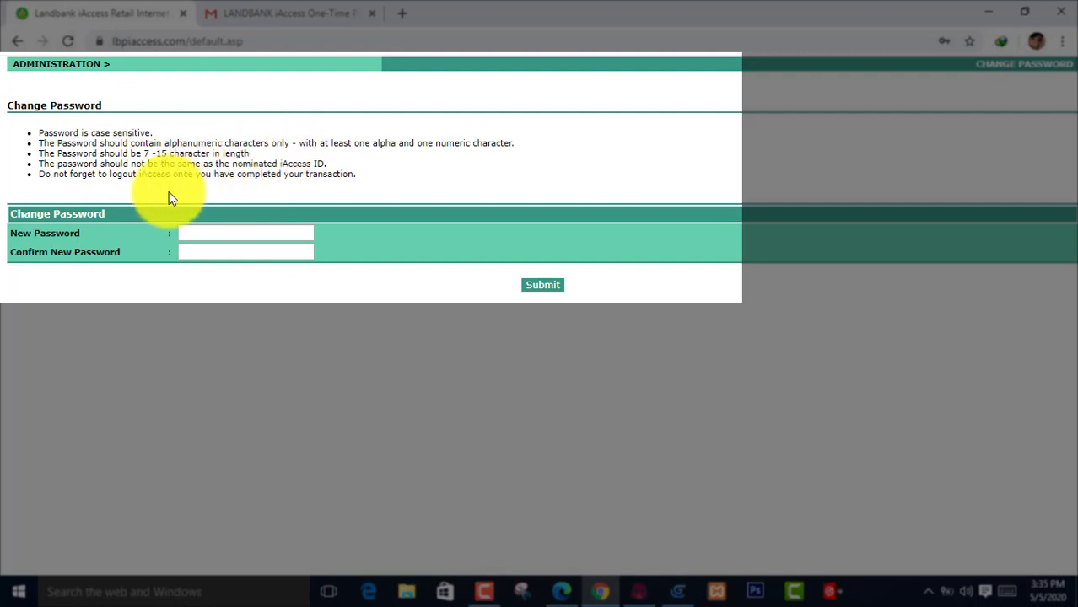
Step: Enter the suggested new password in both password fields, submit it, and confirm the change
{"action": "left_click", "coordinate": [253, 233]}
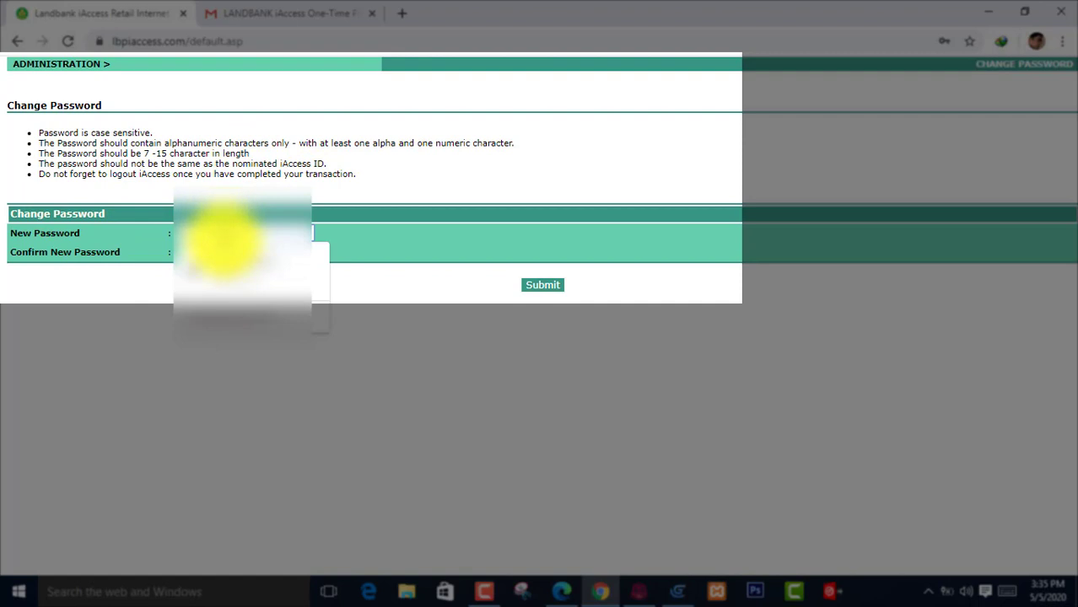
{"action": "left_click", "coordinate": [221, 245]}
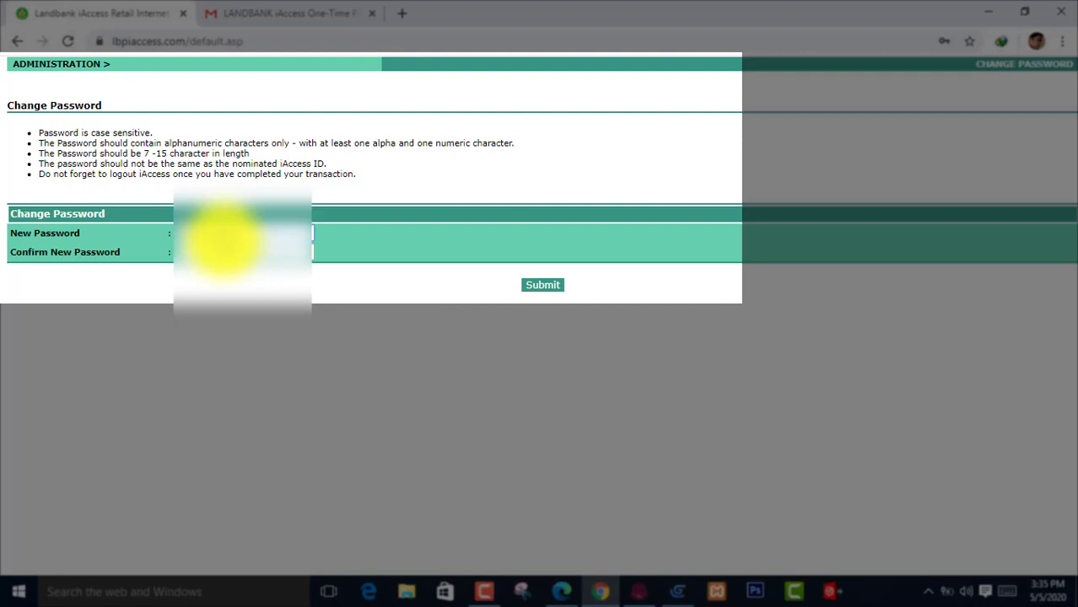
{"action": "left_click", "coordinate": [223, 252]}
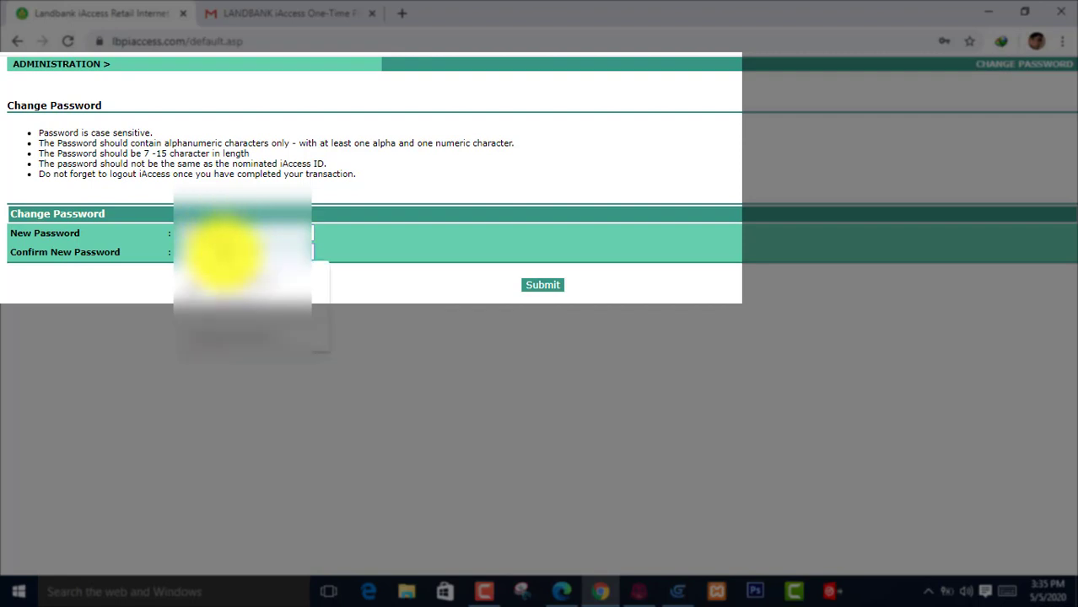
{"action": "type", "text": "••"}
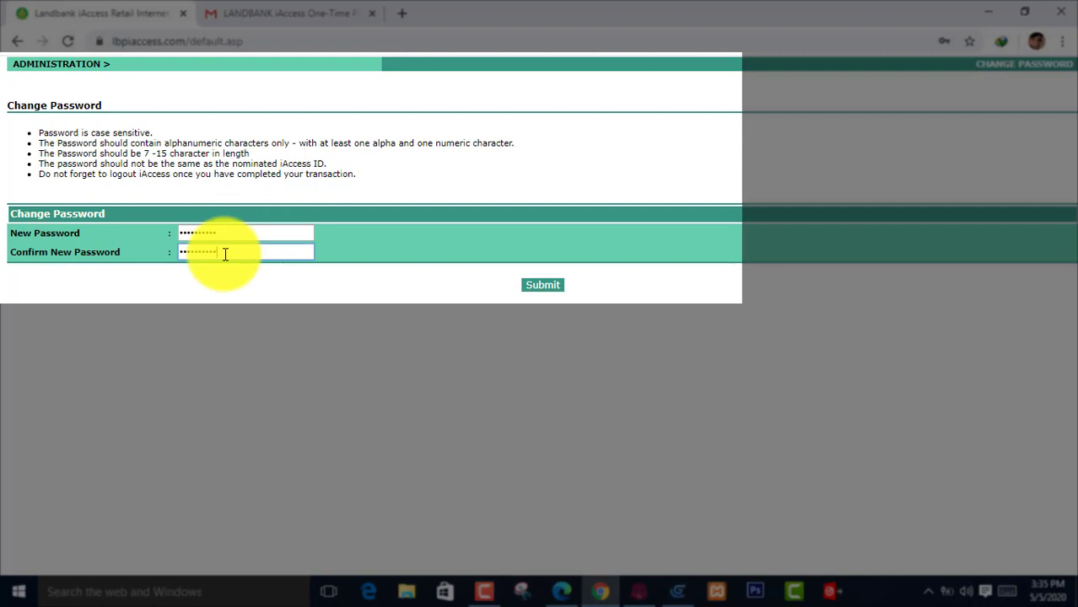
{"action": "left_click", "coordinate": [540, 285]}
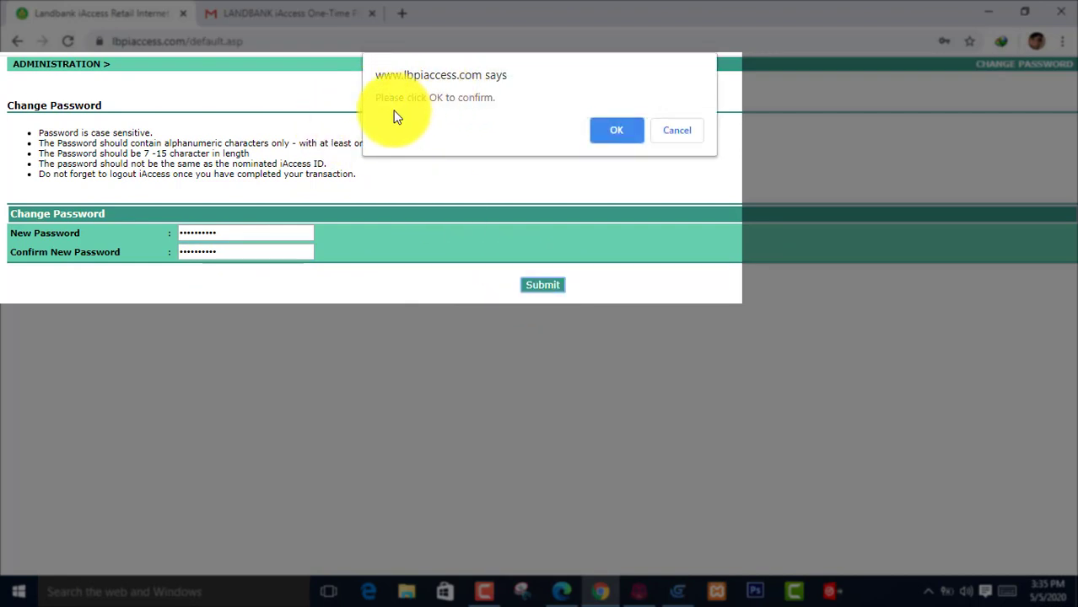
{"action": "left_click", "coordinate": [606, 138]}
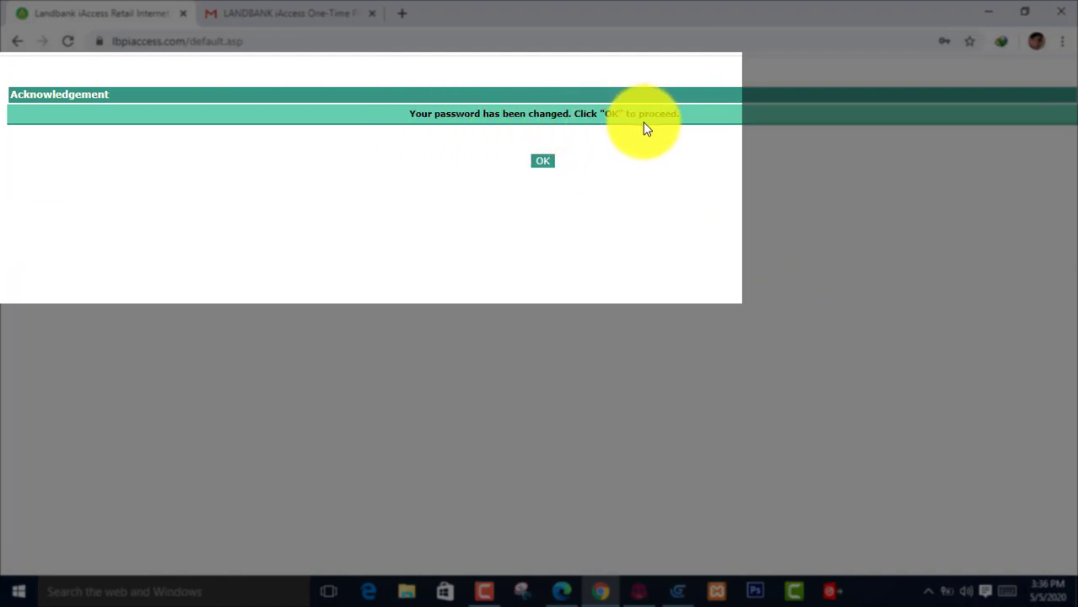
Step: Acknowledge the change, log in with the autofilled new password, and dismiss Chrome's update-password bubble
{"action": "left_click", "coordinate": [541, 162]}
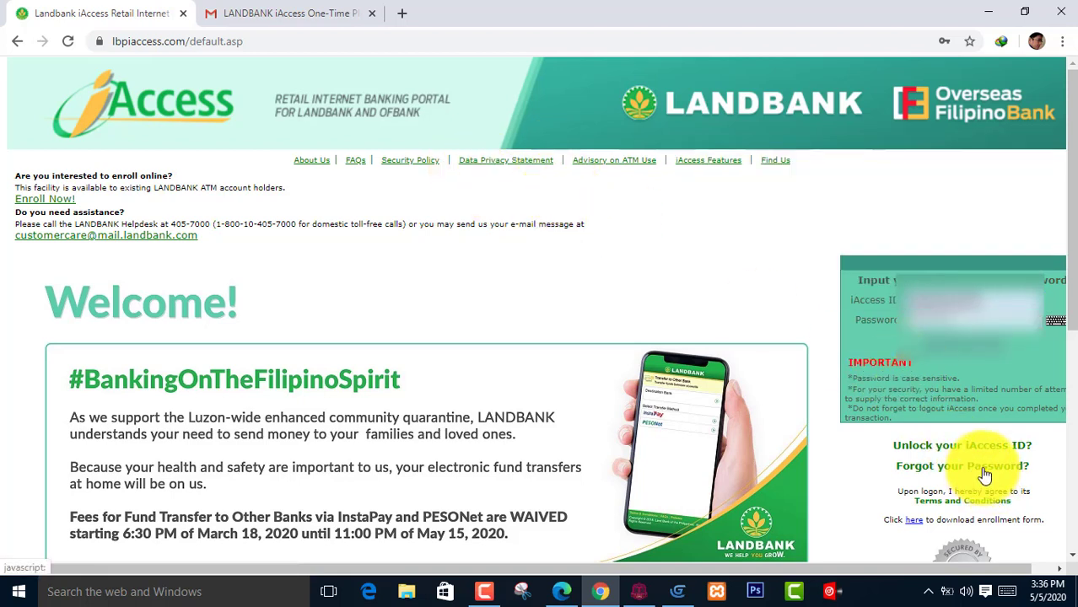
{"action": "left_click", "coordinate": [899, 318]}
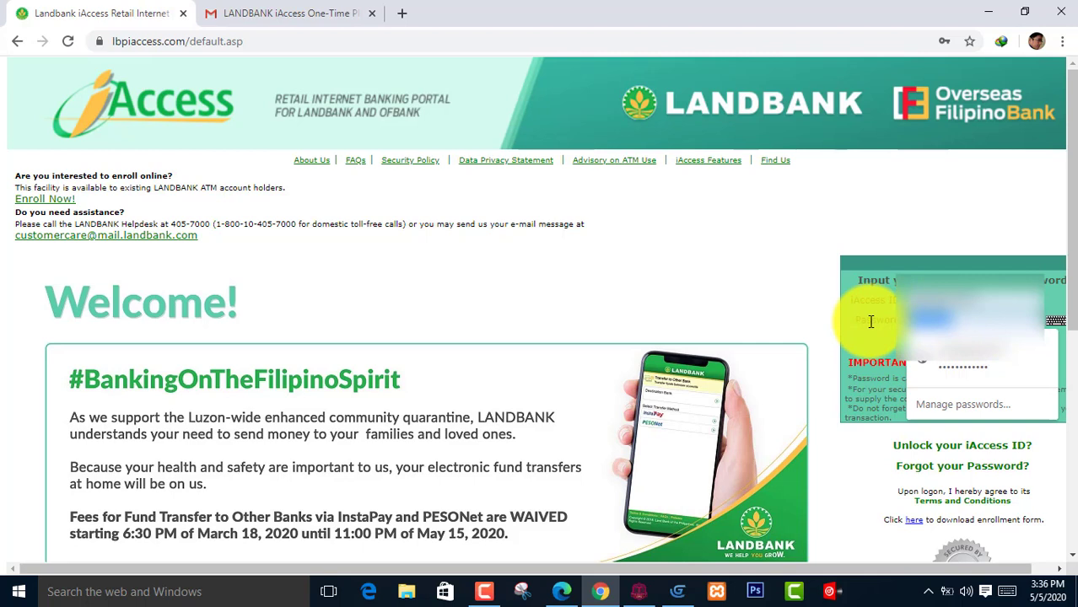
{"action": "left_click", "coordinate": [870, 321]}
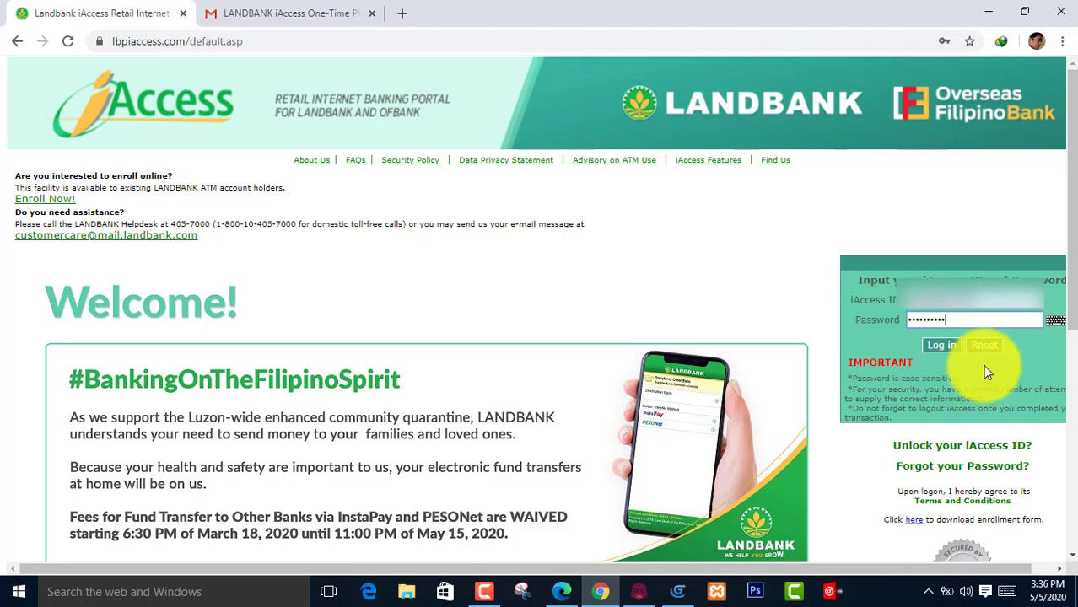
{"action": "left_click", "coordinate": [939, 347]}
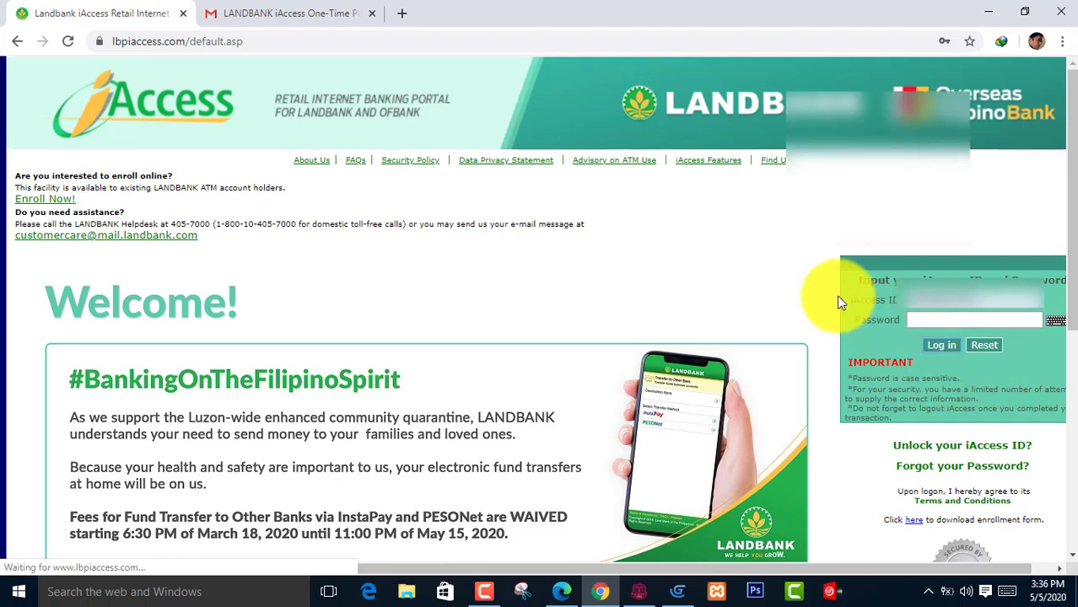
{"action": "left_click", "coordinate": [954, 307]}
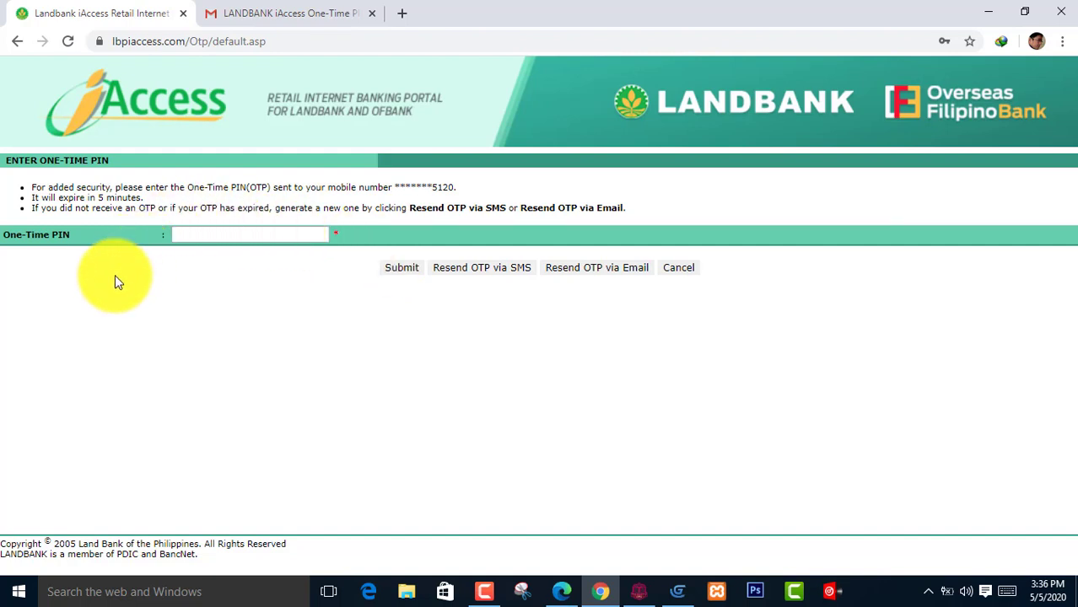
{"action": "left_click", "coordinate": [251, 234]}
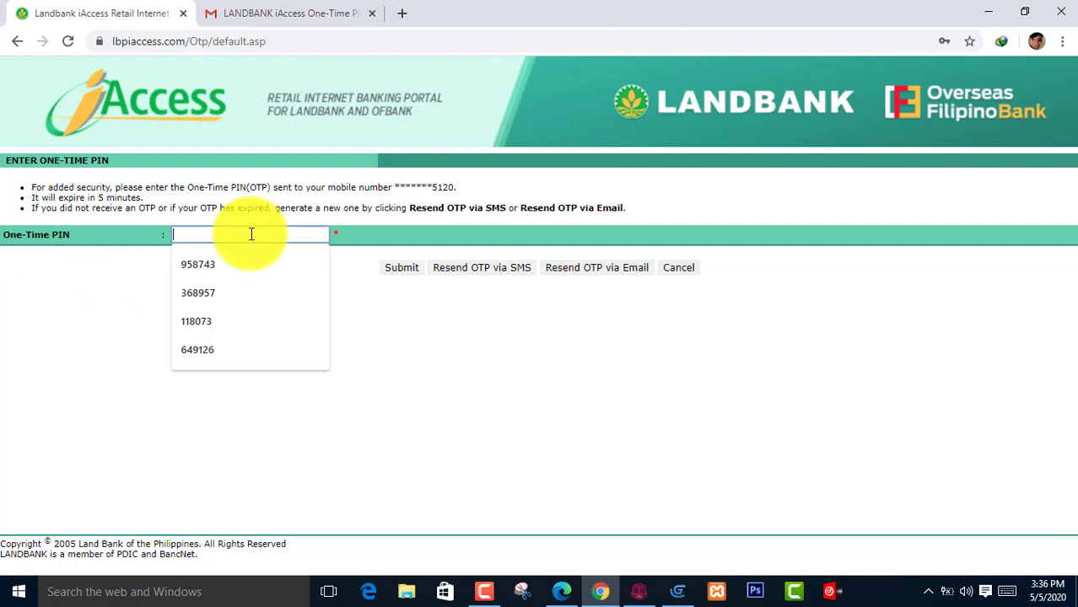
{"action": "left_click", "coordinate": [451, 327]}
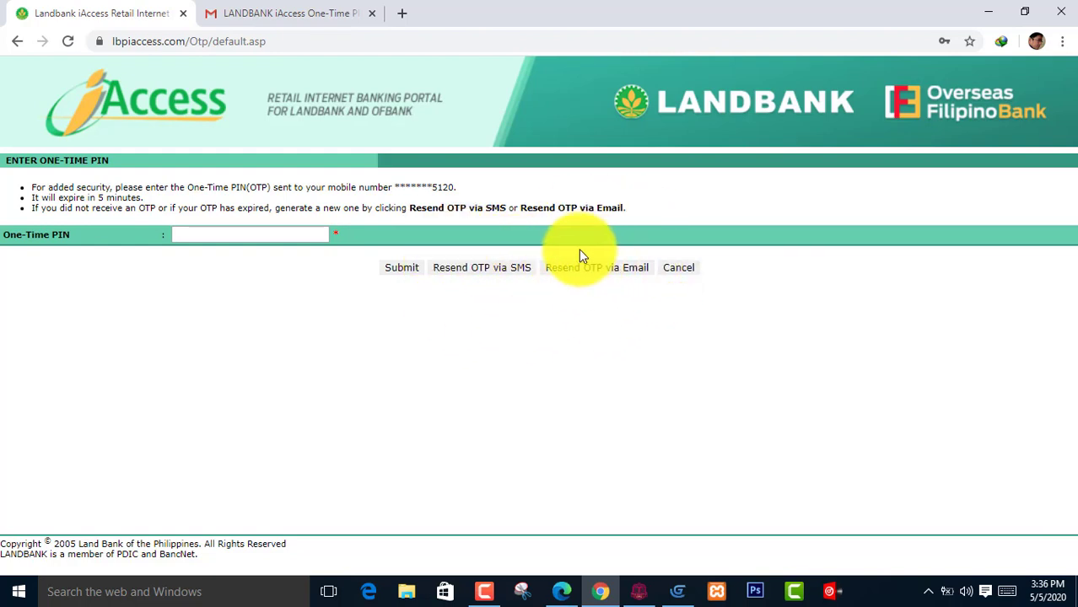
{"action": "left_click", "coordinate": [678, 268]}
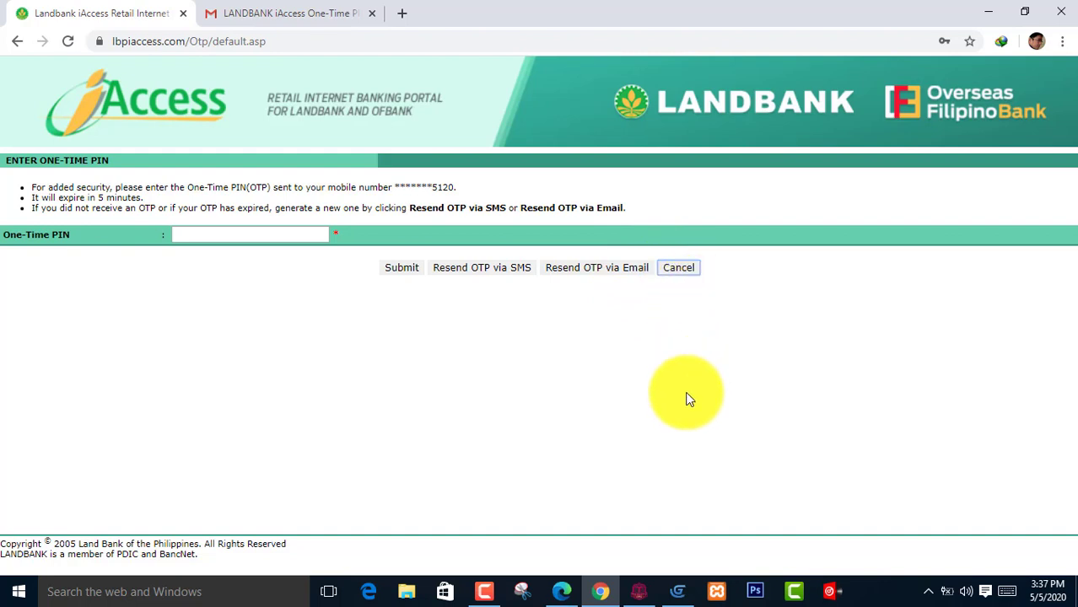
{"action": "left_click", "coordinate": [229, 236]}
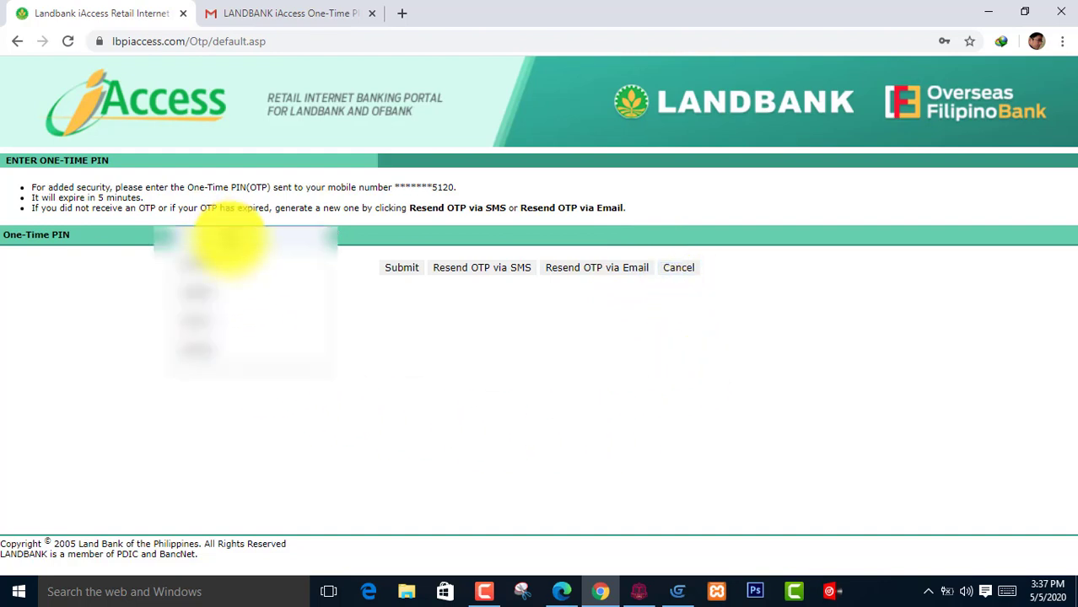
{"action": "left_click", "coordinate": [427, 339]}
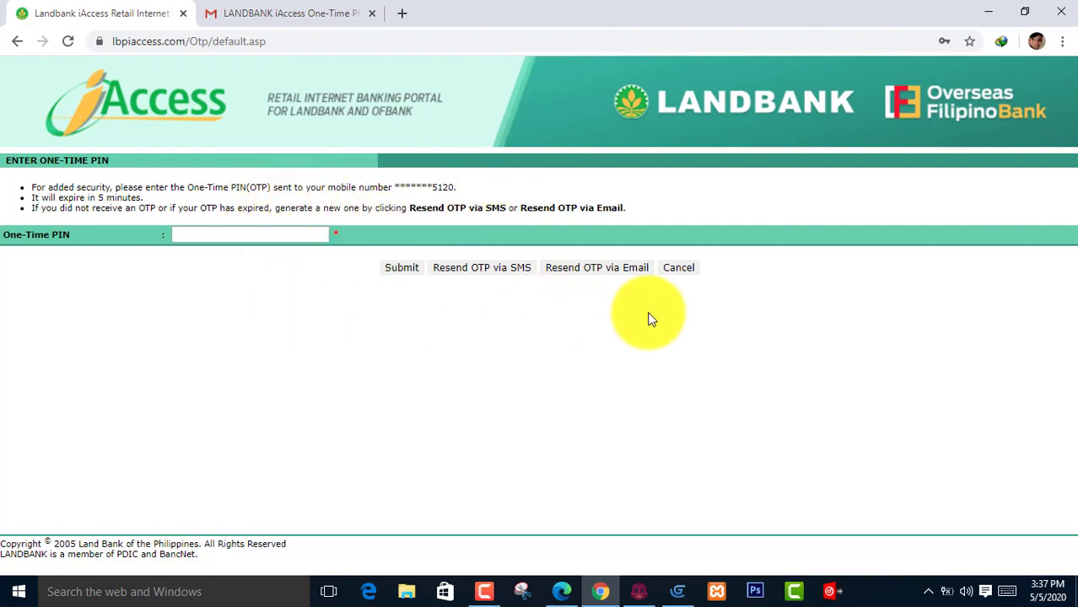
Step: Cancel the One-Time PIN step, follow the 'Unlock your iAccess ID?' link, and select the iAccess ID field
{"action": "left_click", "coordinate": [677, 268]}
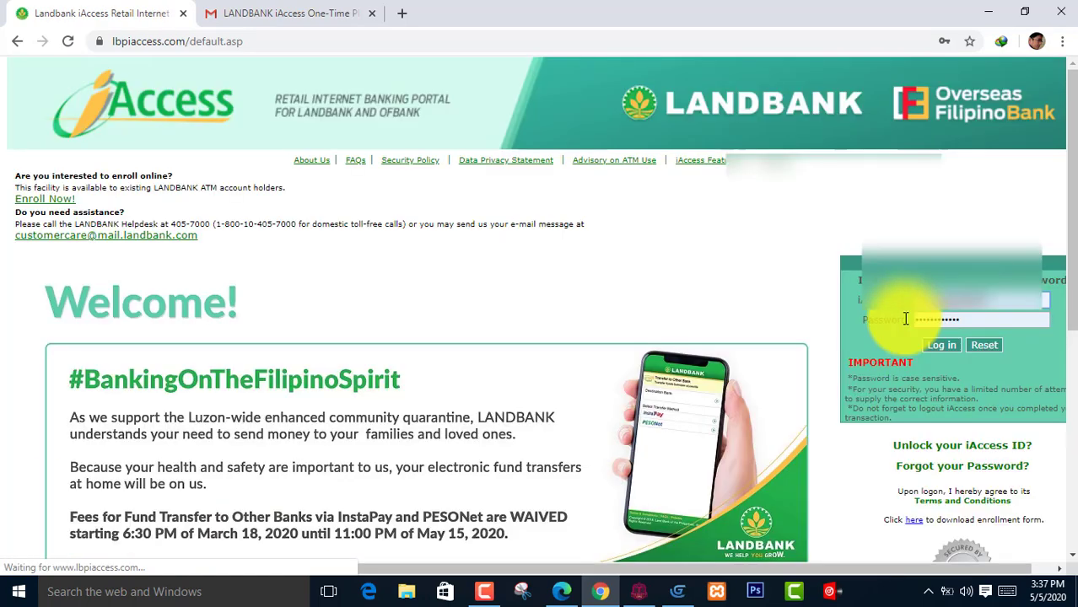
{"action": "scroll", "coordinate": [872, 294], "scroll_direction": "down", "scroll_amount": 2}
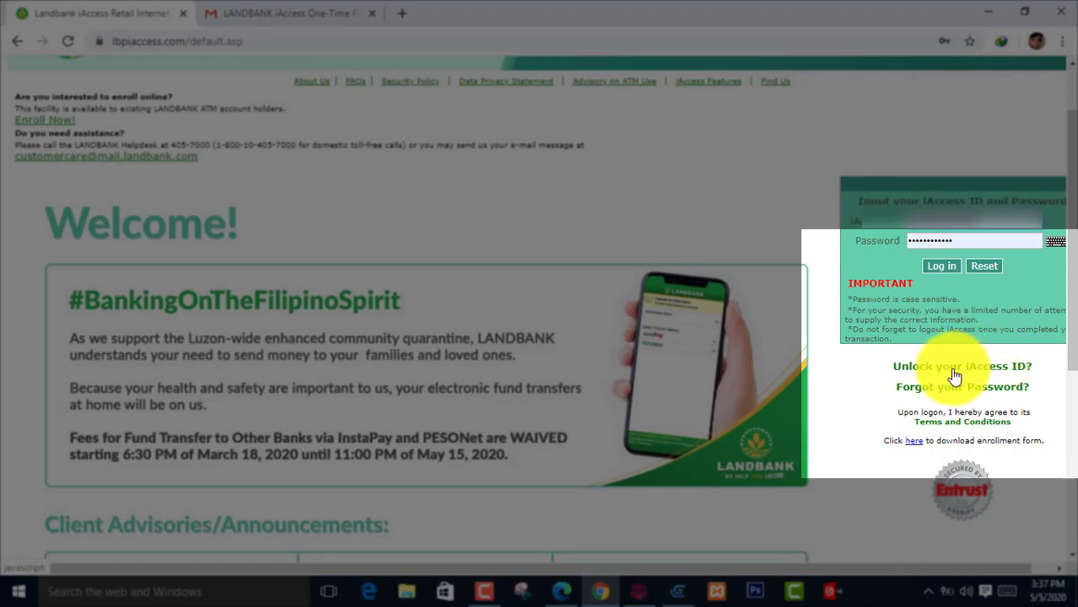
{"action": "left_click", "coordinate": [954, 371]}
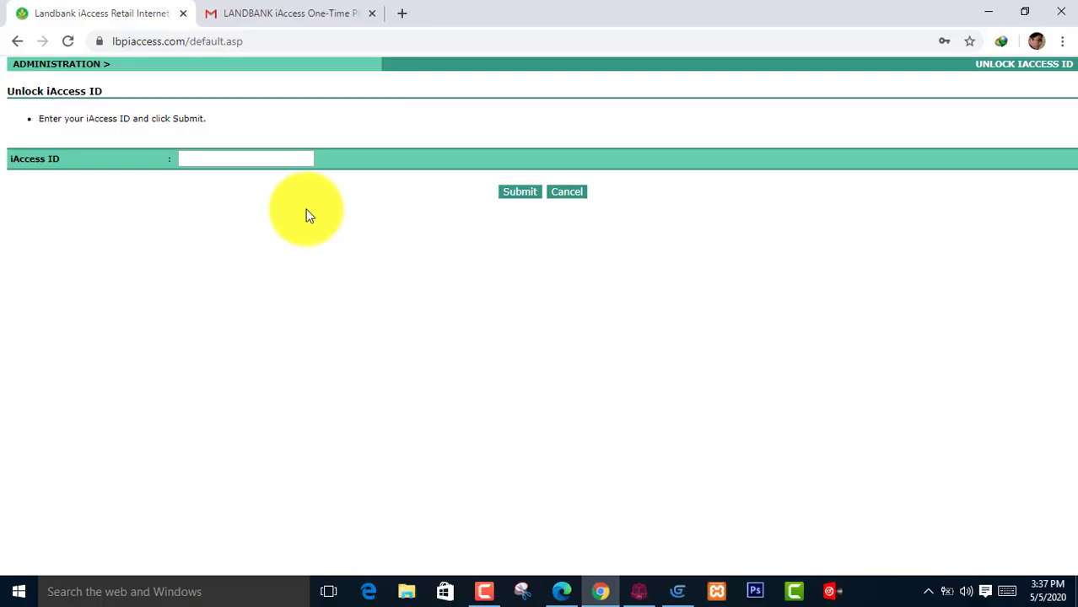
{"action": "left_click", "coordinate": [243, 164]}
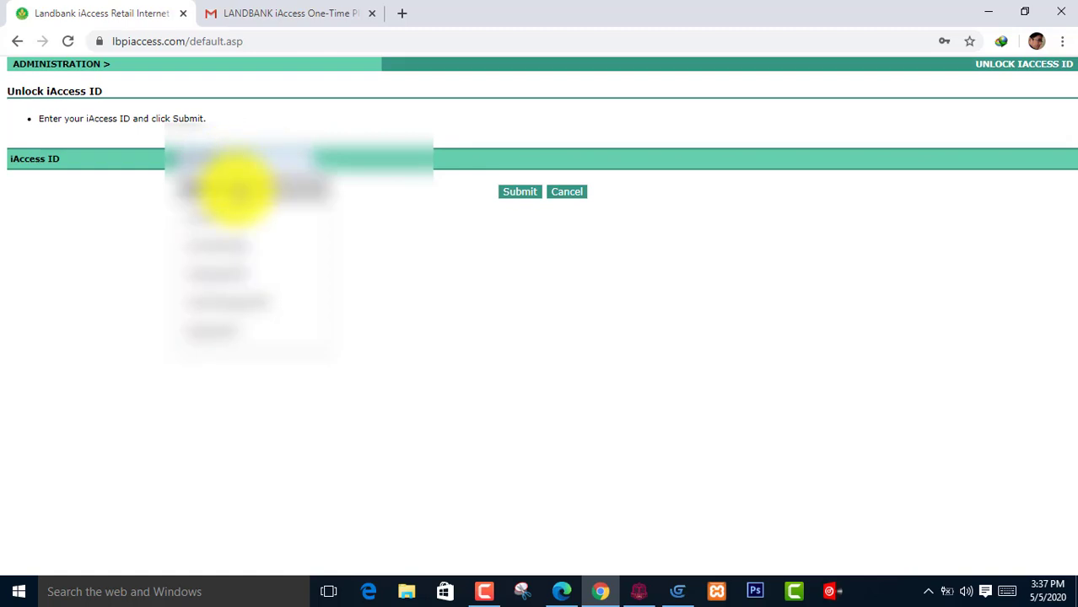